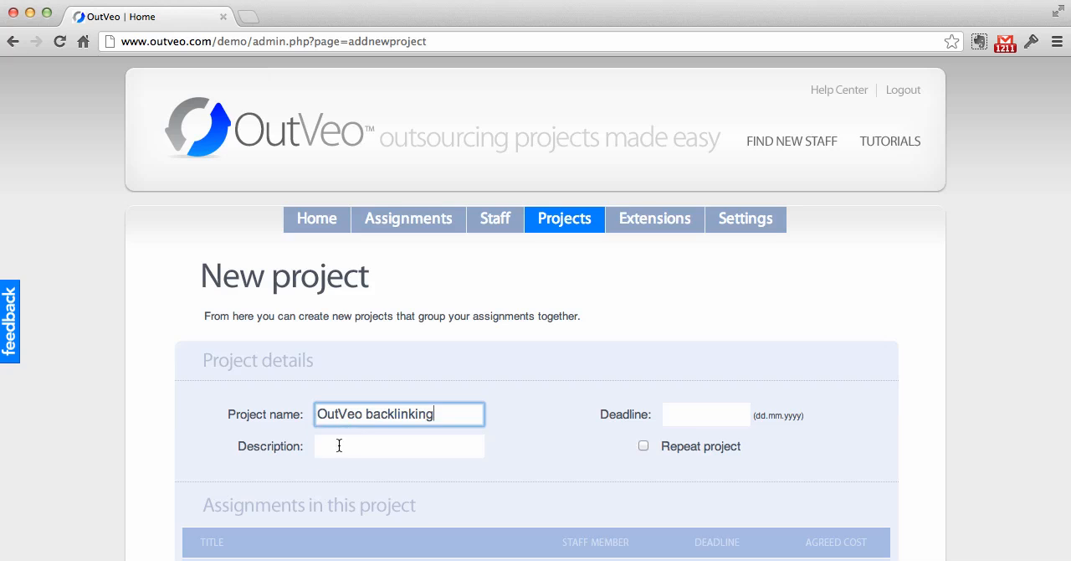
Step: Enter the project description "Create as many backlinks as possible" and set the project deadline to 17.10.2012
left_click(339, 447)
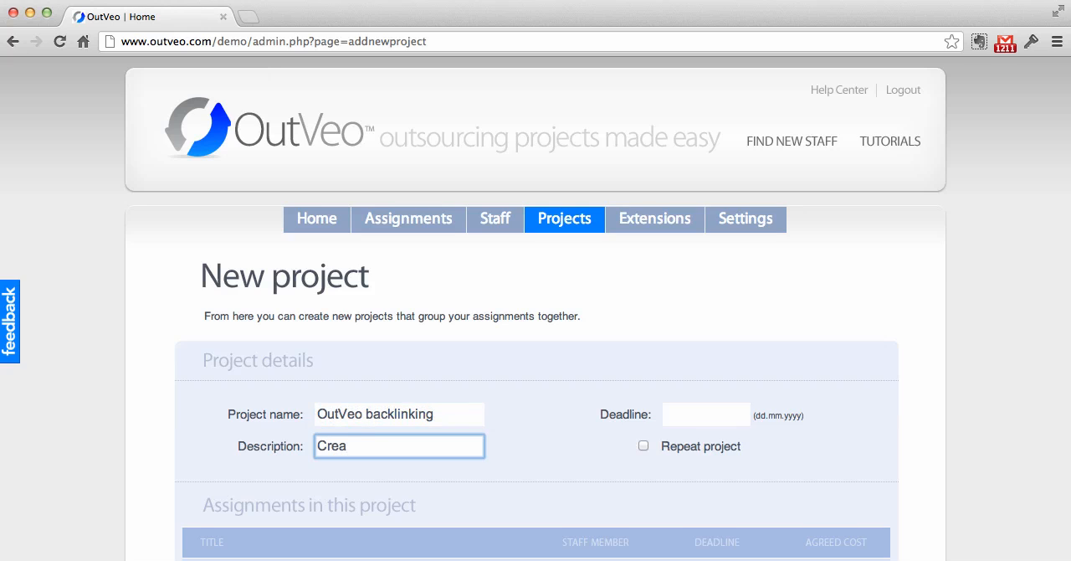
type("Create as many")
type(" backlinks as possible")
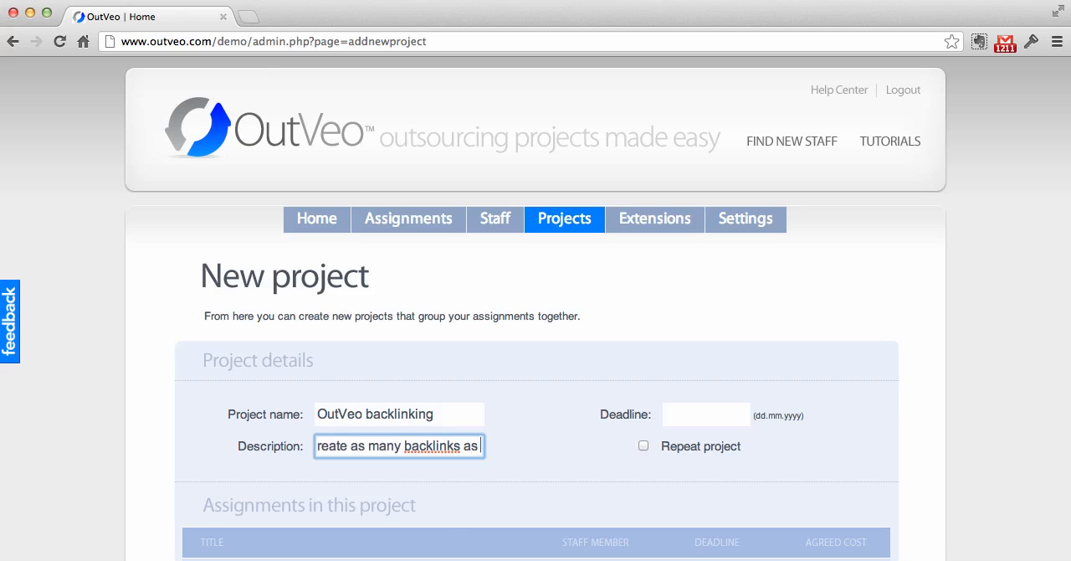
left_click(713, 415)
left_click(768, 554)
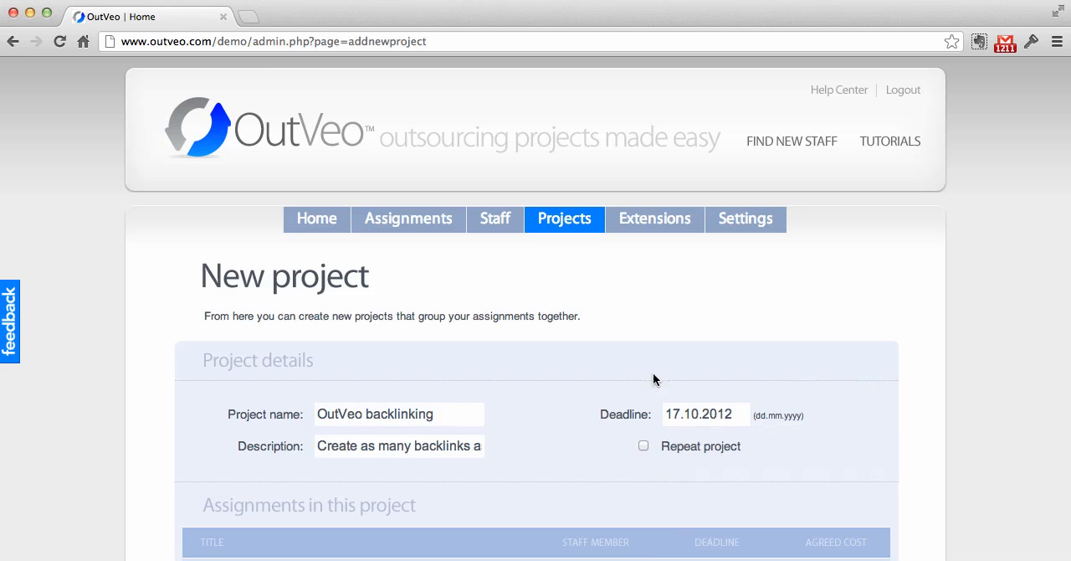
Step: Add the ₱3100 Q&A Marketing assignment due 26.10.2012 to the project and check which other assignments are available
scroll(626, 367, "down", 4)
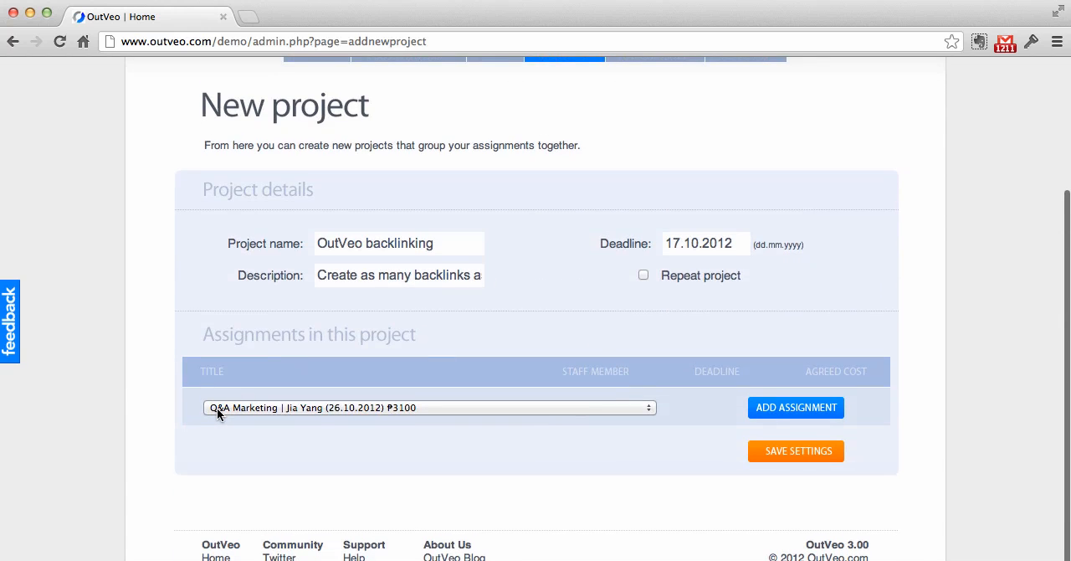
left_click(264, 406)
left_click(725, 391)
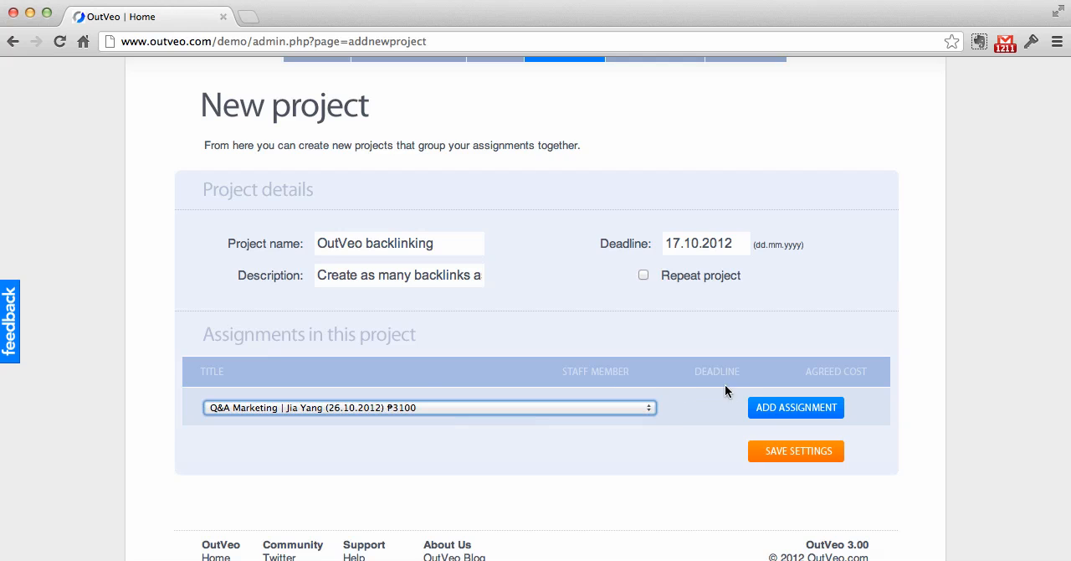
left_click(776, 408)
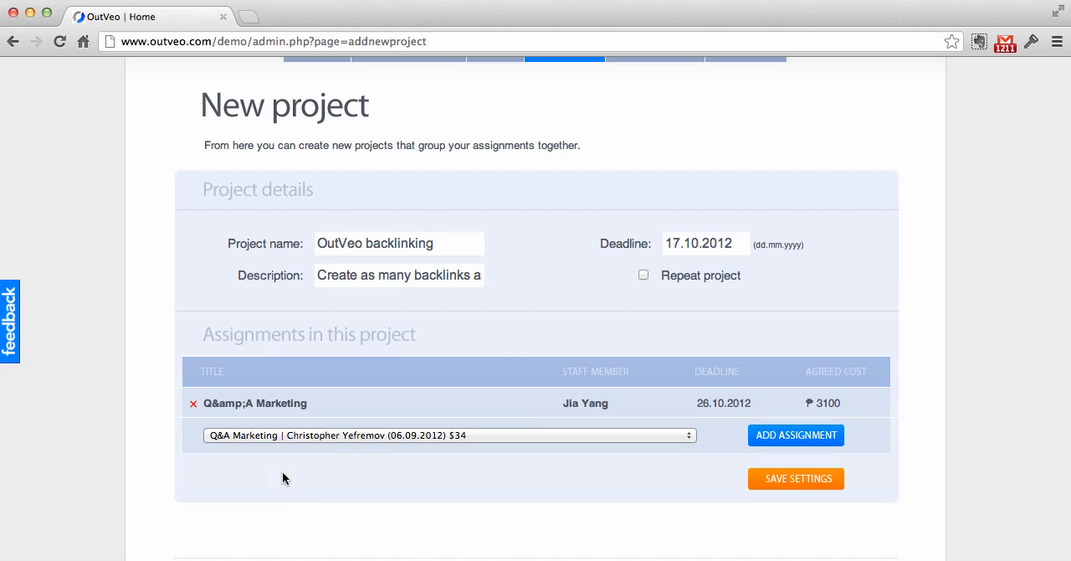
left_click(273, 444)
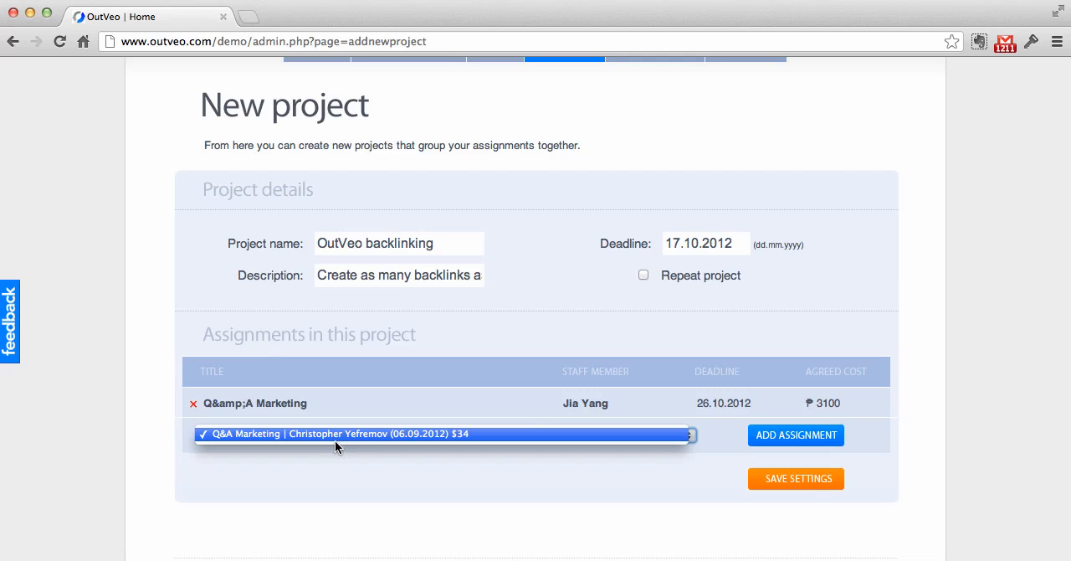
left_click(421, 476)
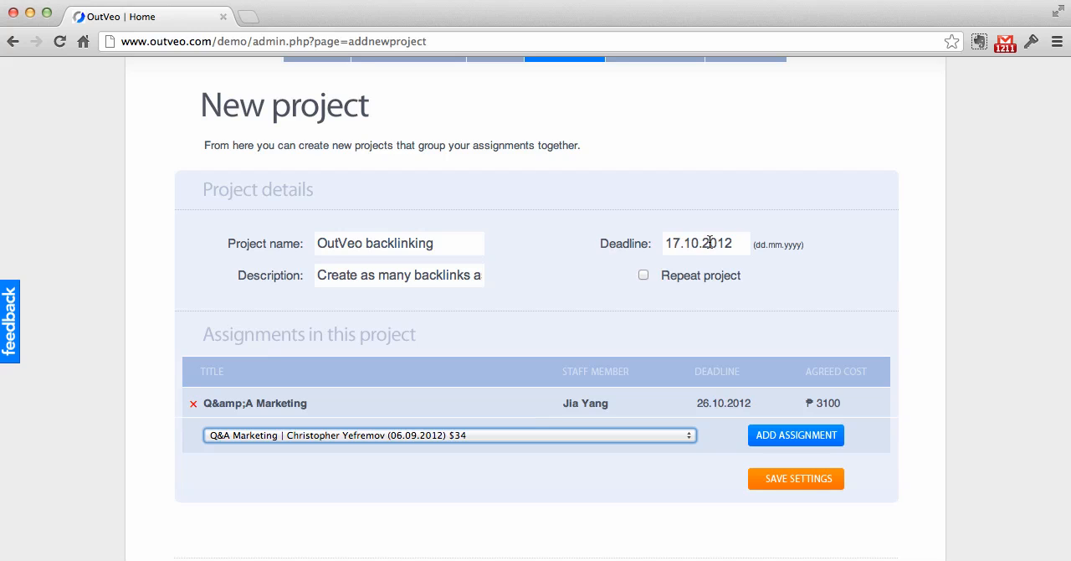
Step: Make the project repeat 3 times, every month on day 1
left_click(644, 276)
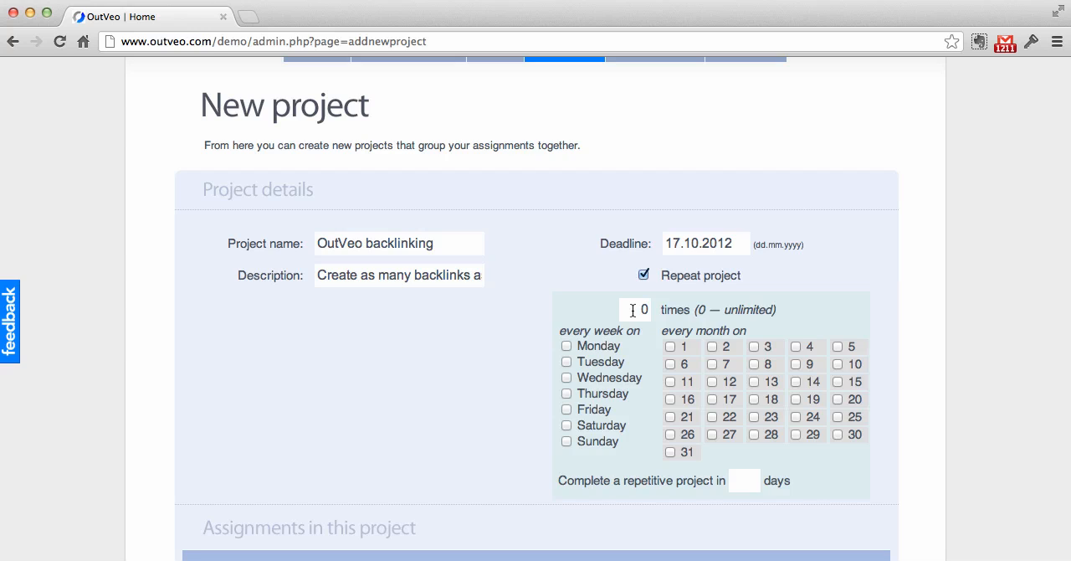
double_click(634, 309)
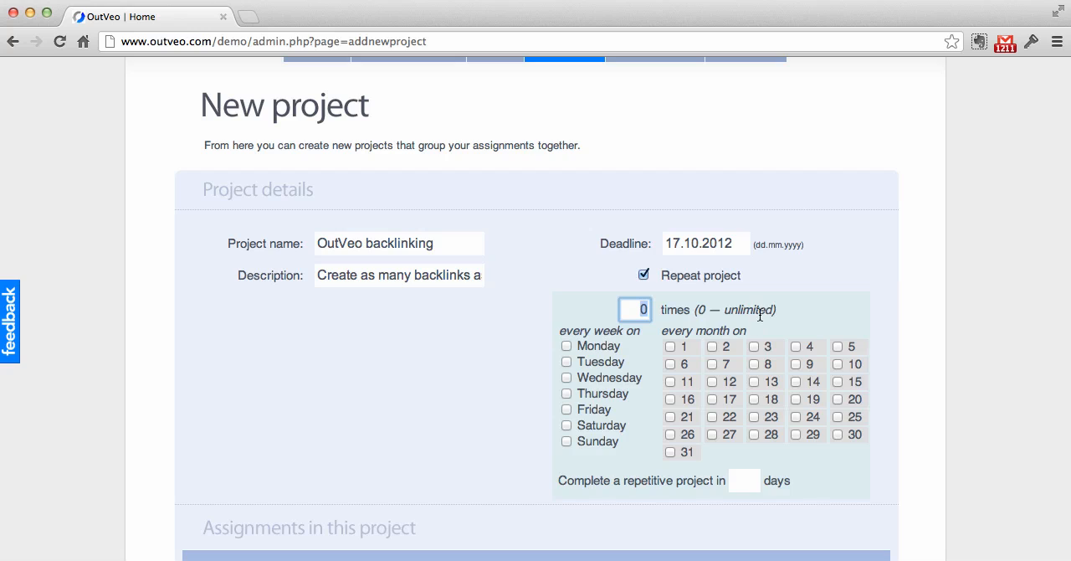
type("3")
left_click(533, 293)
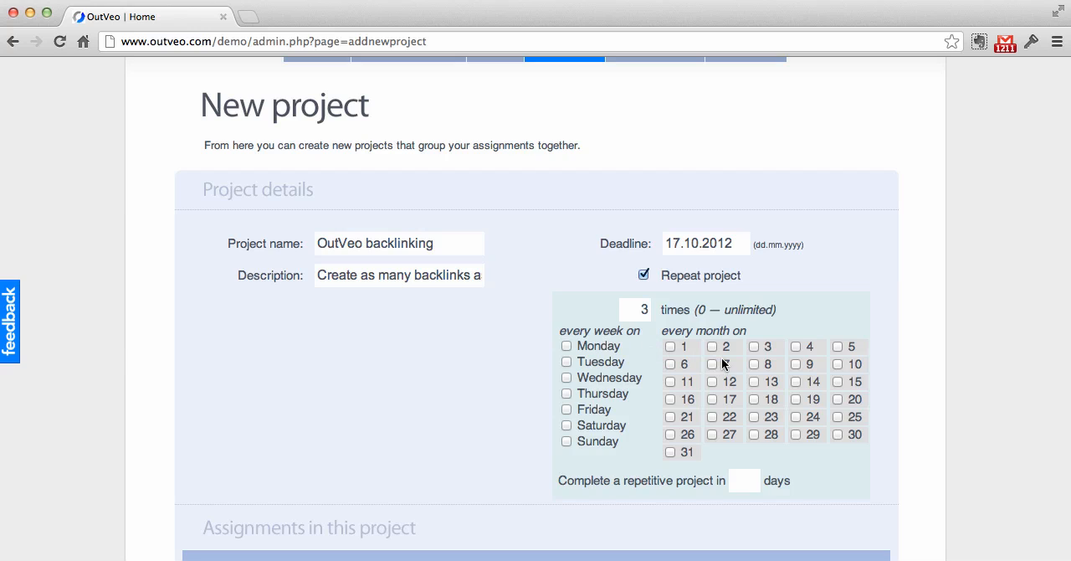
left_click(669, 348)
Step: Set the repetitive project to be completed in 7 days
scroll(538, 339, "down", 2)
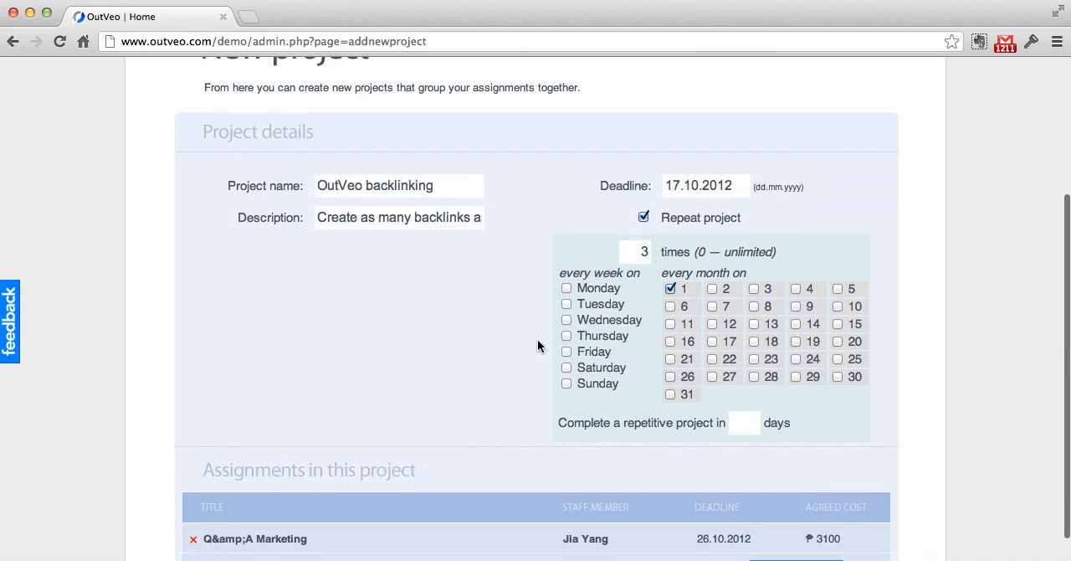
scroll(538, 345, "down", 1)
scroll(490, 318, "down", 1)
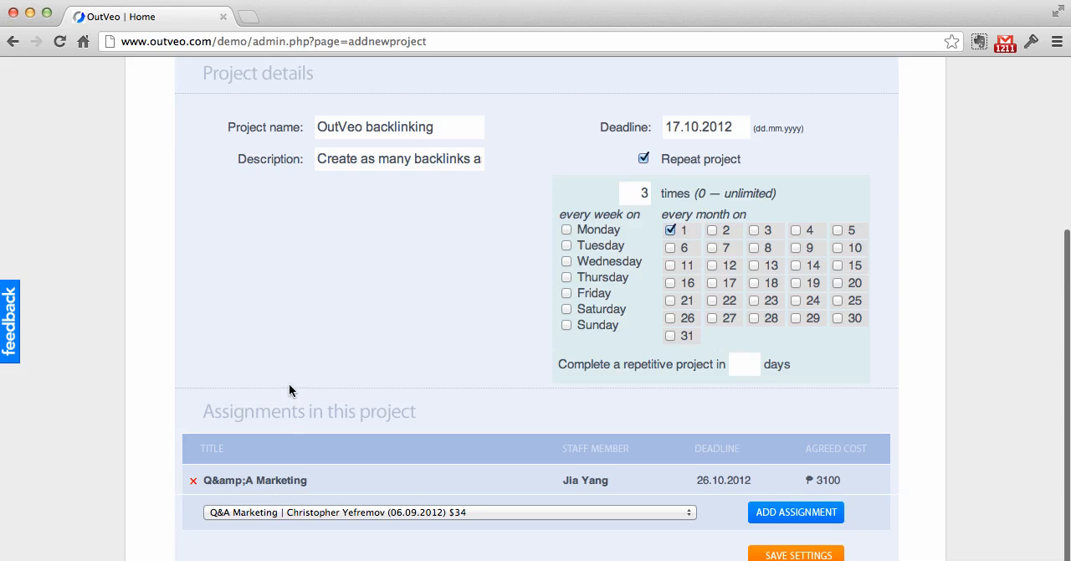
scroll(414, 379, "up", 3)
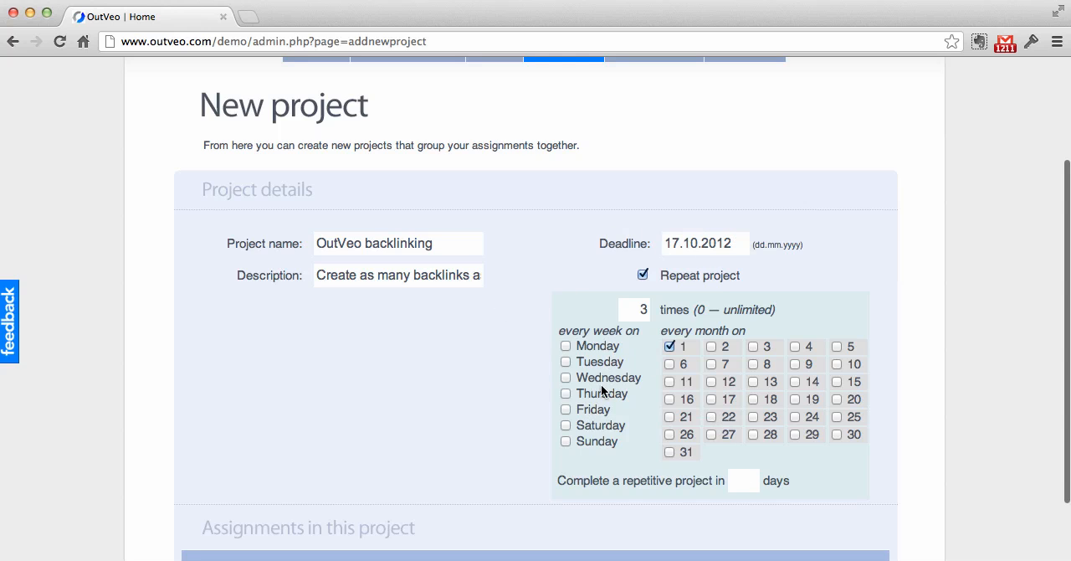
left_click(736, 484)
type("7")
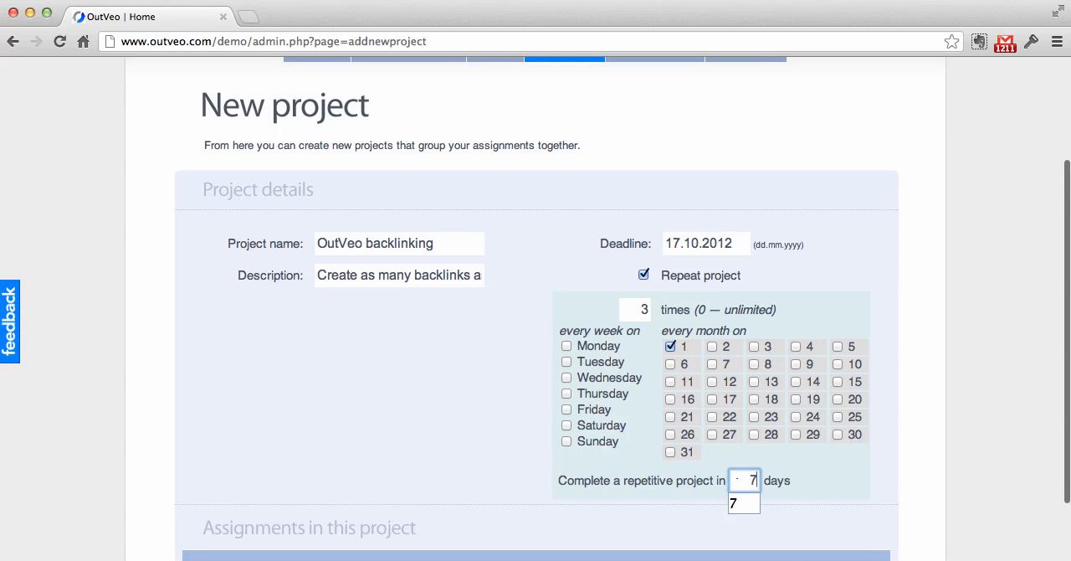
left_click(950, 322)
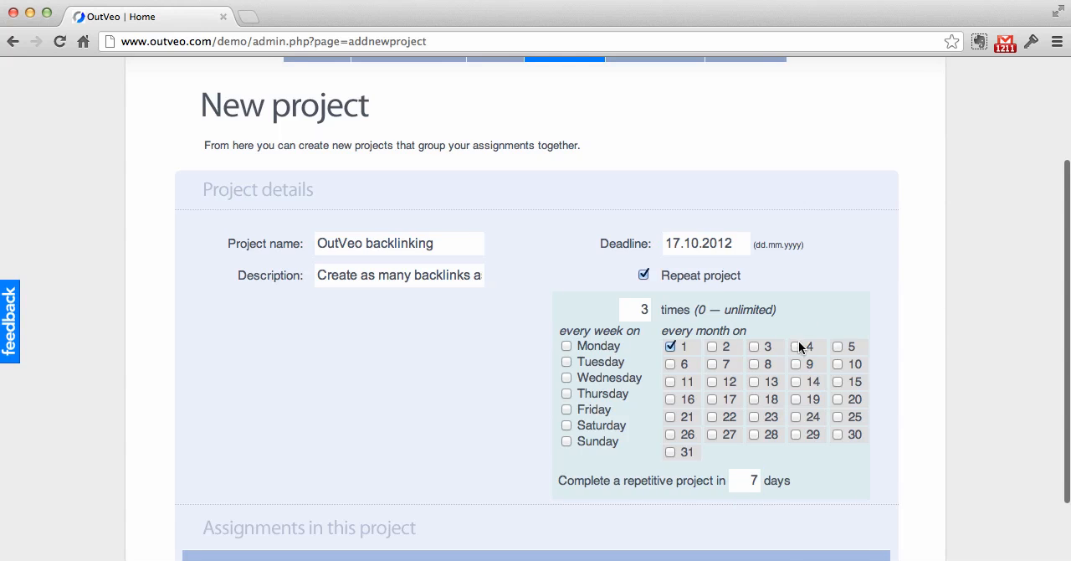
Step: Review the new project's details and assignments, and save the project
scroll(454, 390, "down", 2)
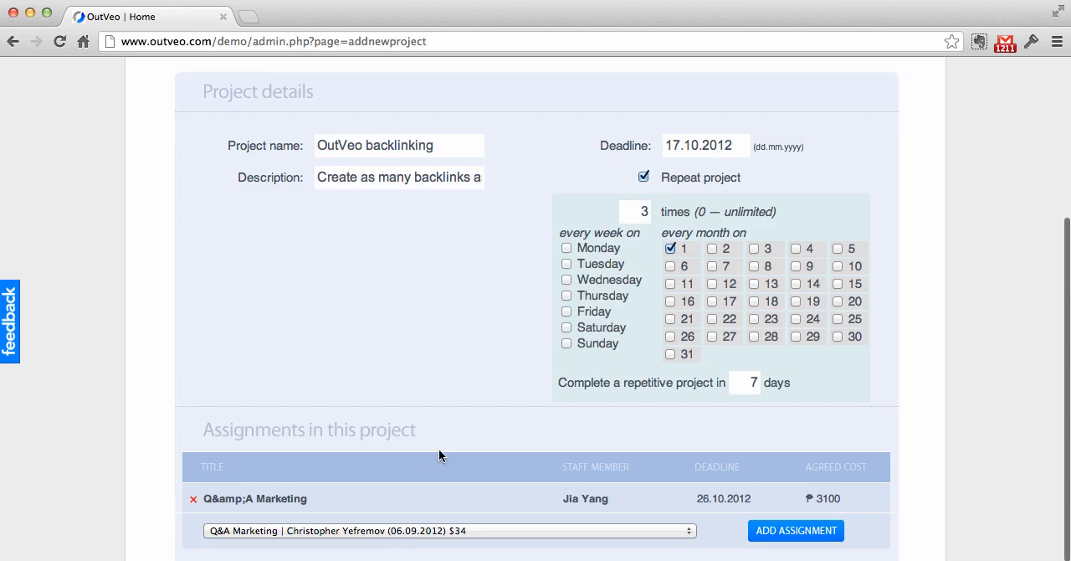
scroll(441, 435, "up", 4)
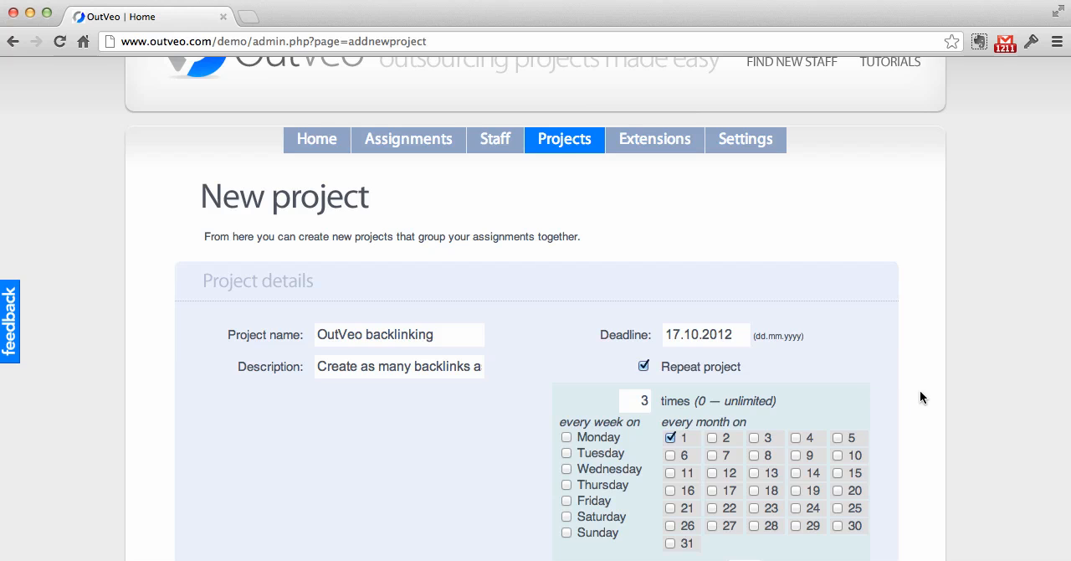
scroll(921, 392, "down", 5)
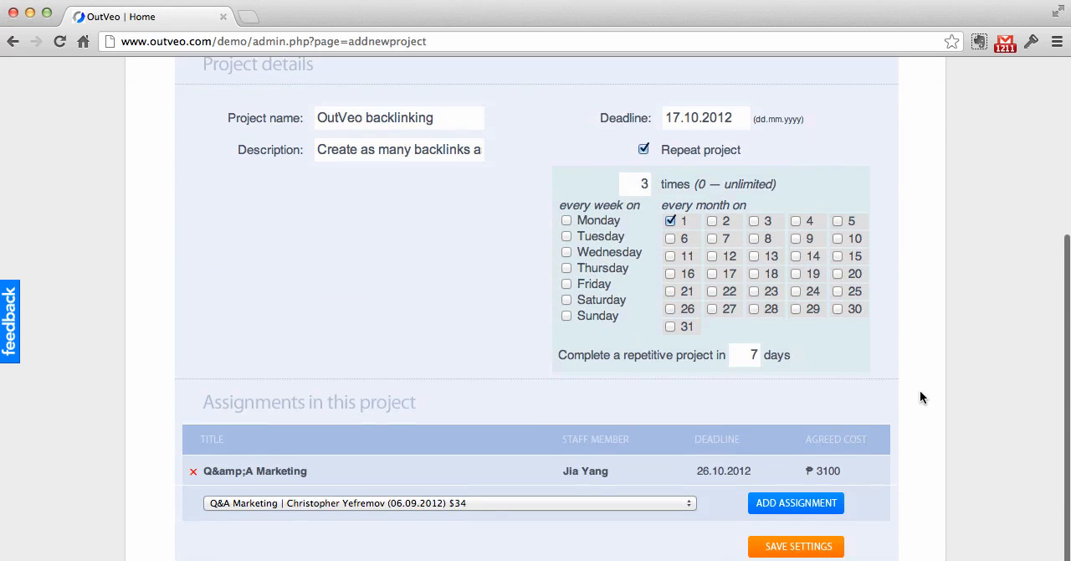
scroll(920, 398, "down", 2)
left_click(794, 488)
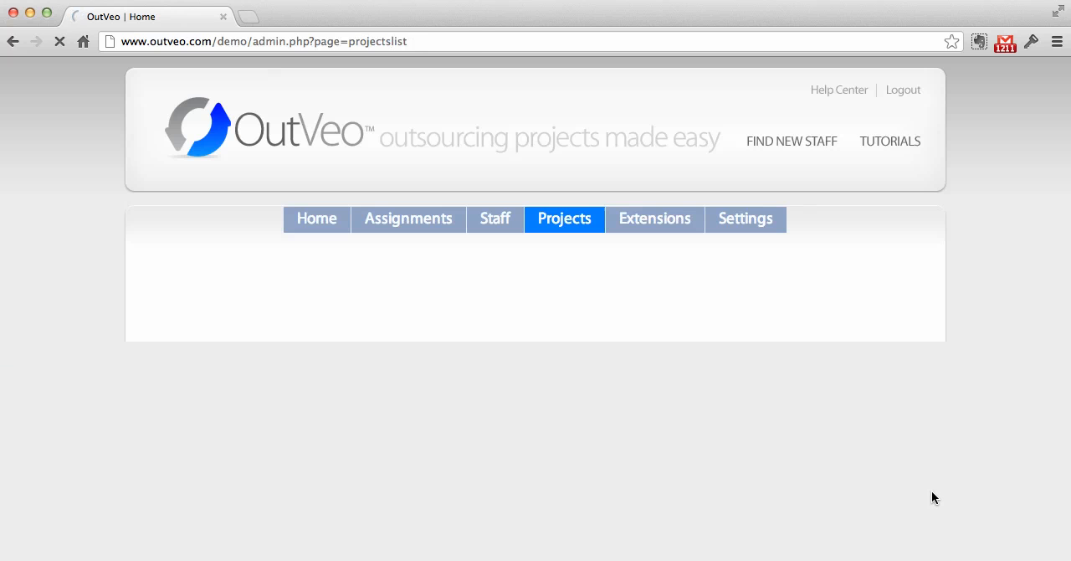
Step: Find the OutVeo backlinking project in the live projects list and expand it to examine its assignments
scroll(933, 497, "down", 10)
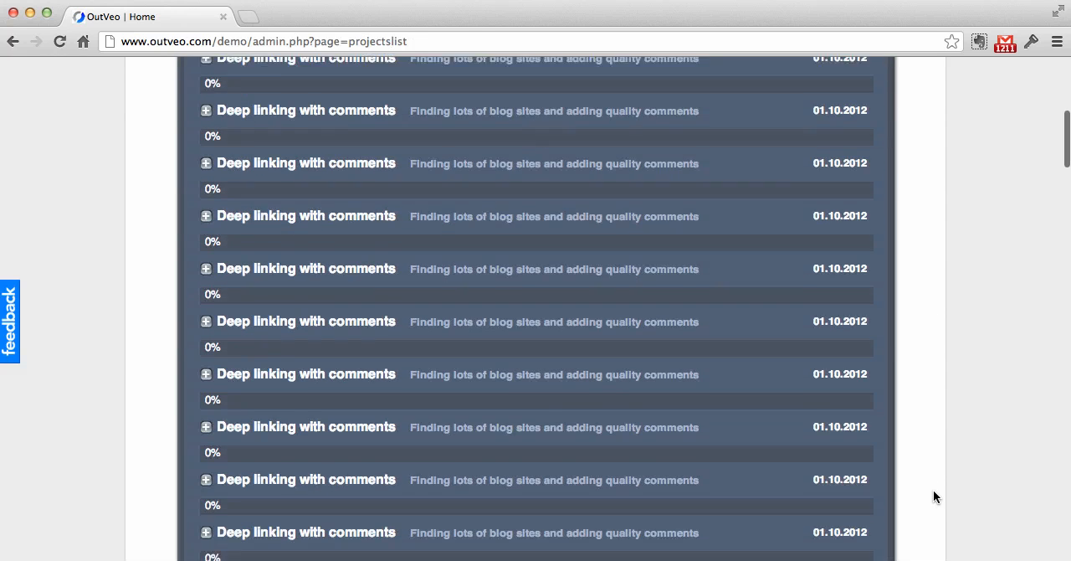
scroll(941, 304, "down", 10)
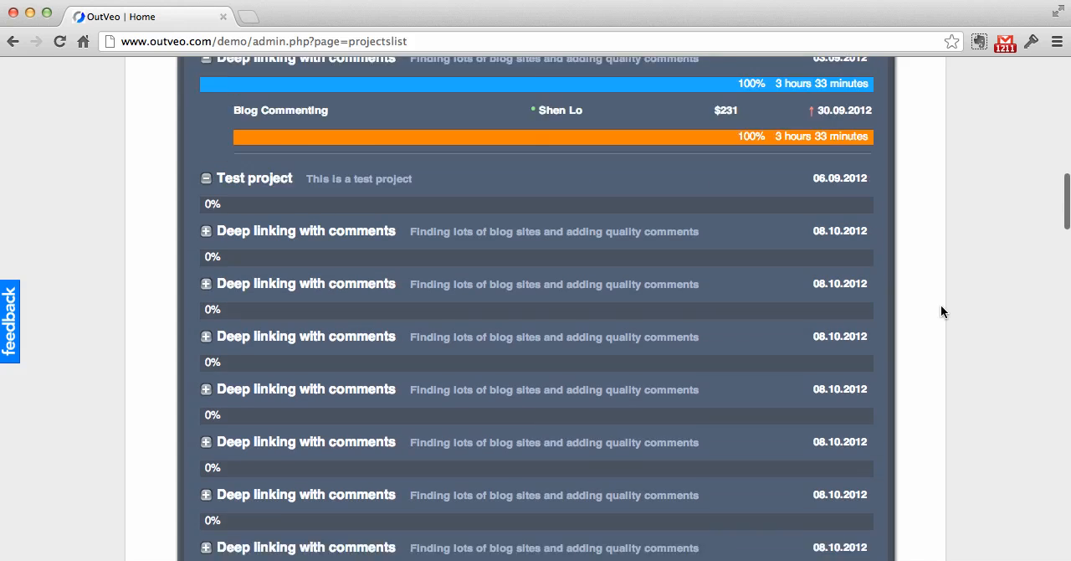
scroll(941, 311, "down", 10)
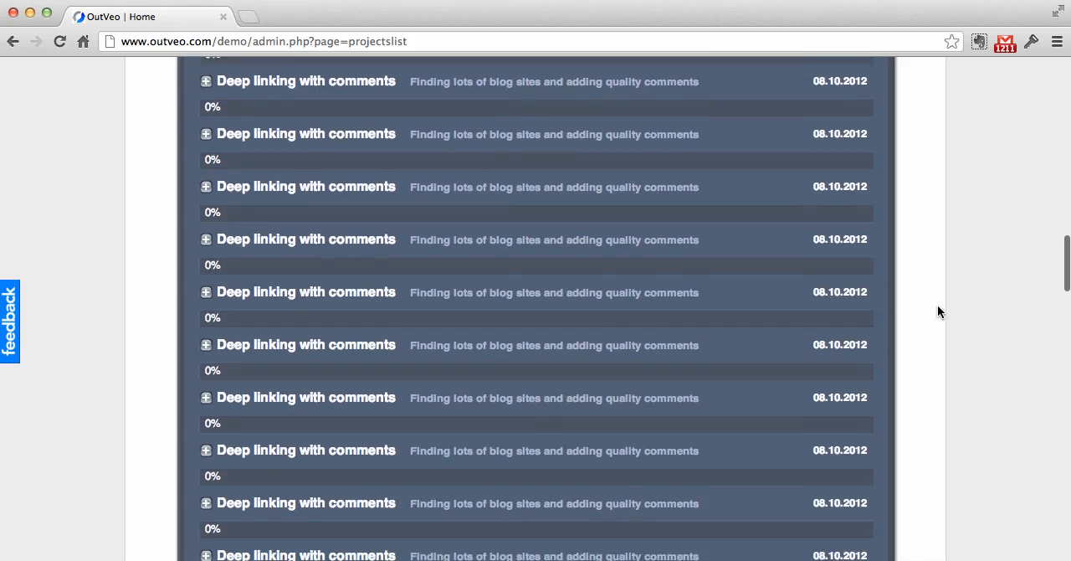
scroll(1008, 387, "down", 10)
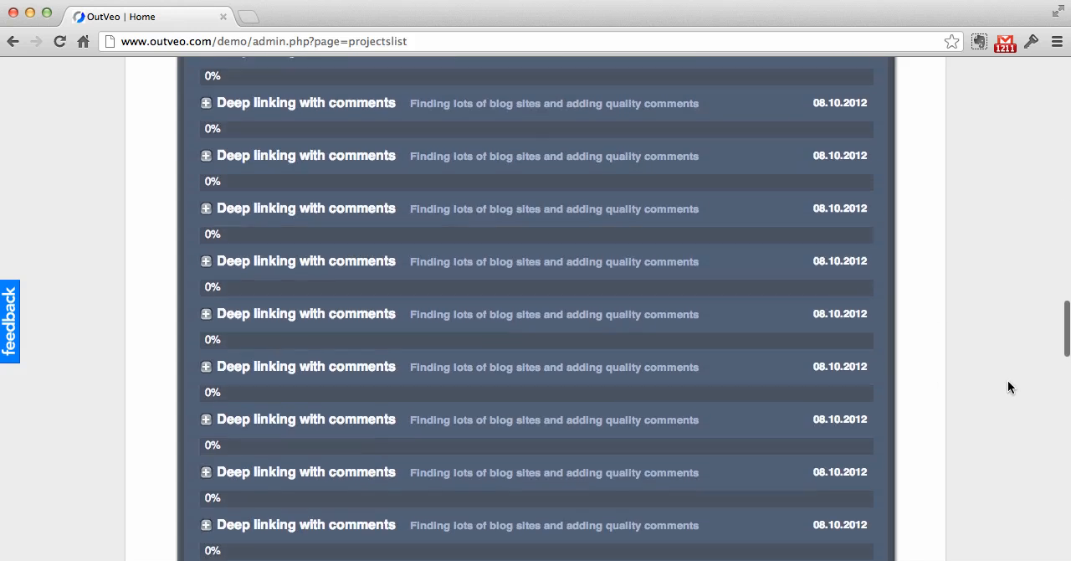
scroll(1007, 387, "down", 10)
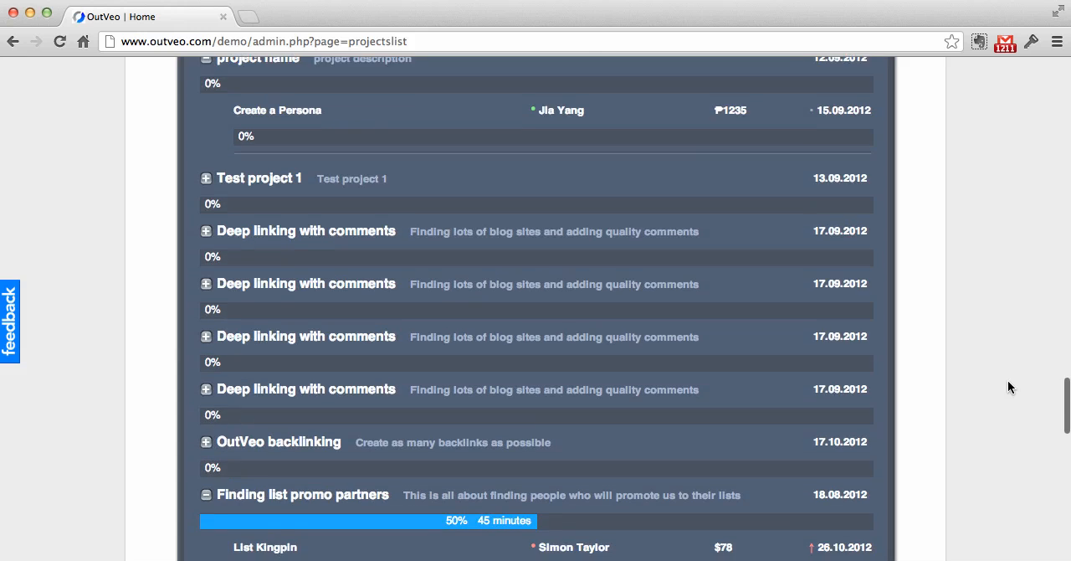
scroll(1008, 387, "down", 1)
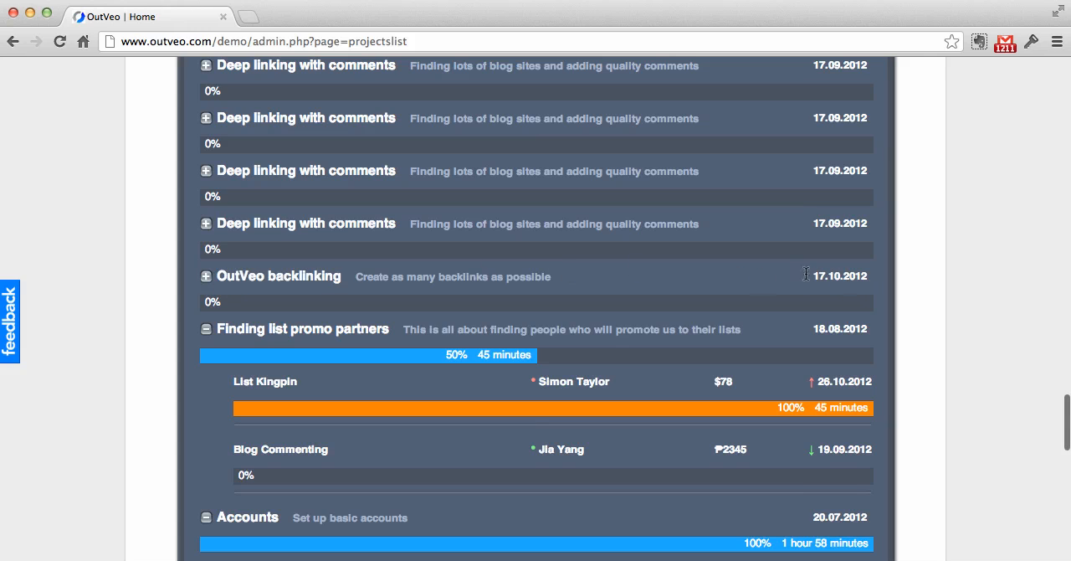
left_click(205, 277)
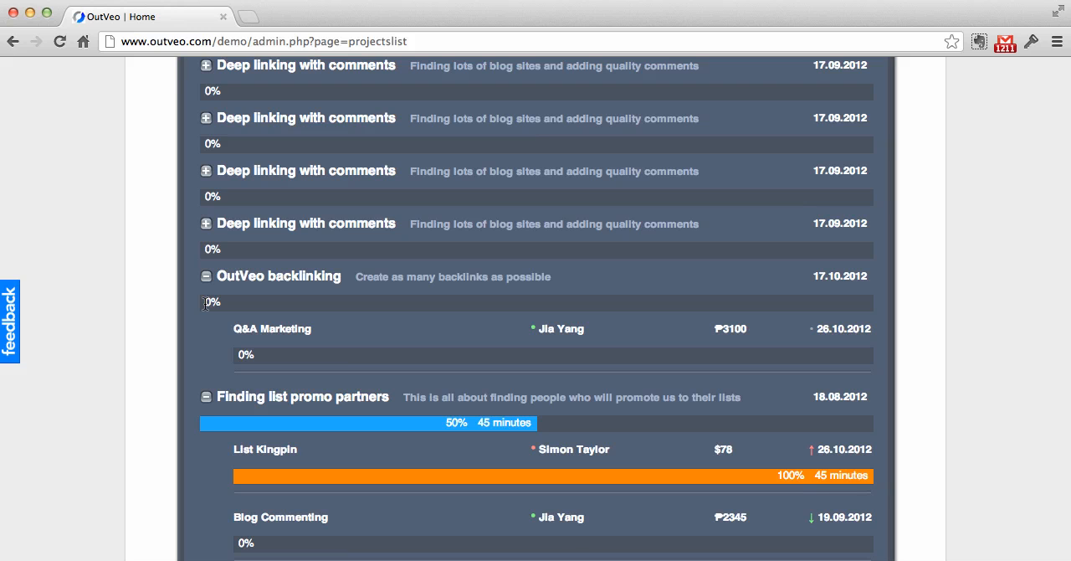
scroll(311, 310, "down", 5)
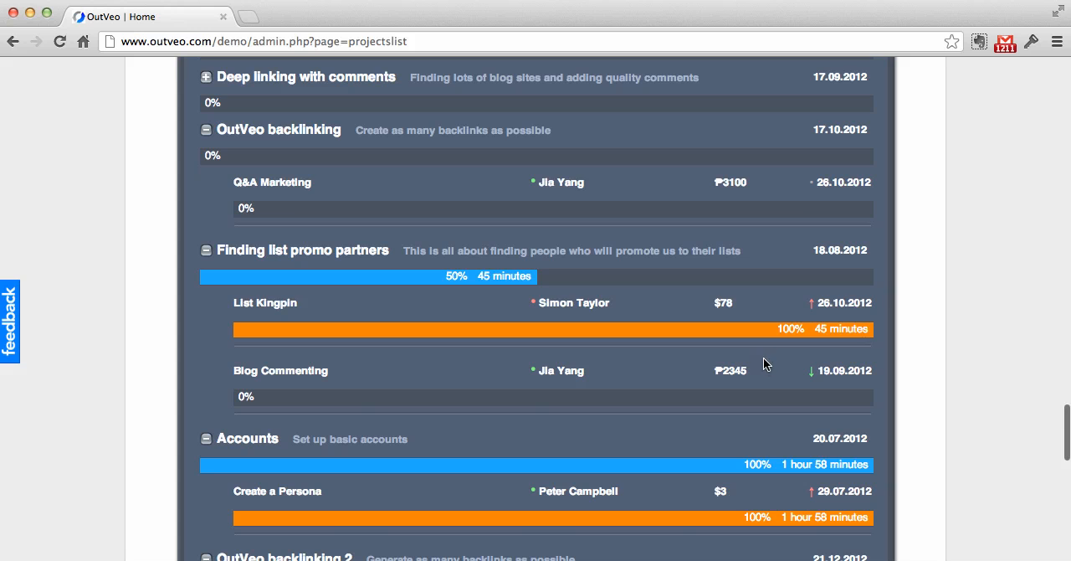
scroll(779, 360, "up", 3)
scroll(783, 348, "down", 2)
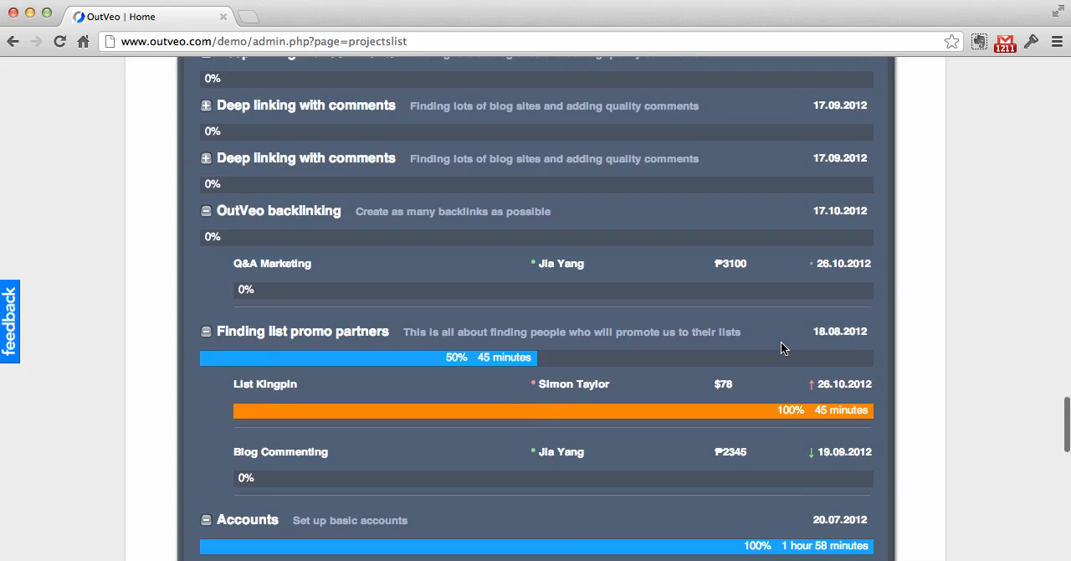
Step: Open a blank form for creating a new project
left_click_drag(1058, 421, 1028, 83)
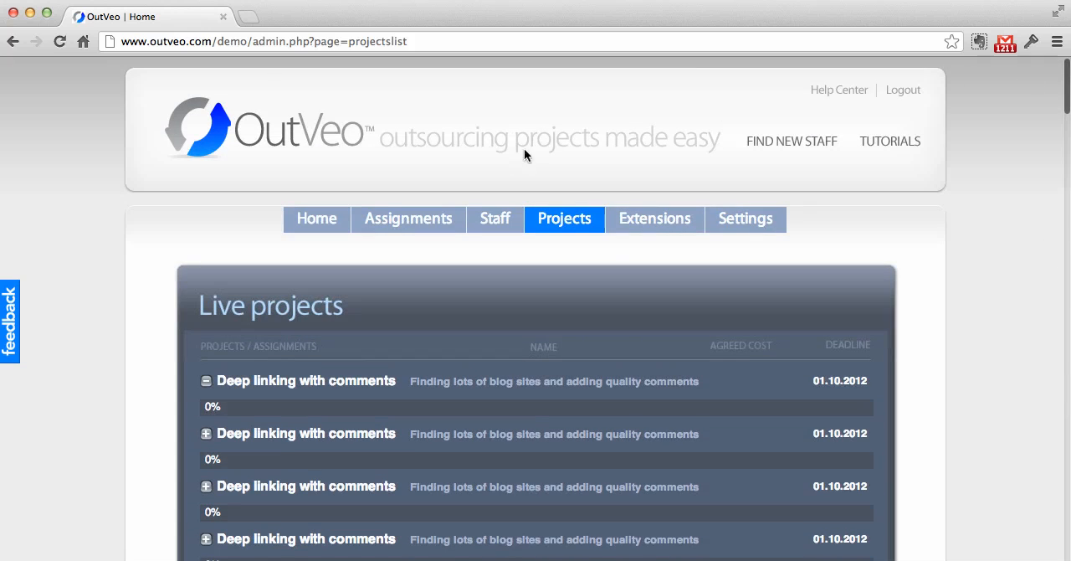
mouse_move(582, 227)
left_click(548, 250)
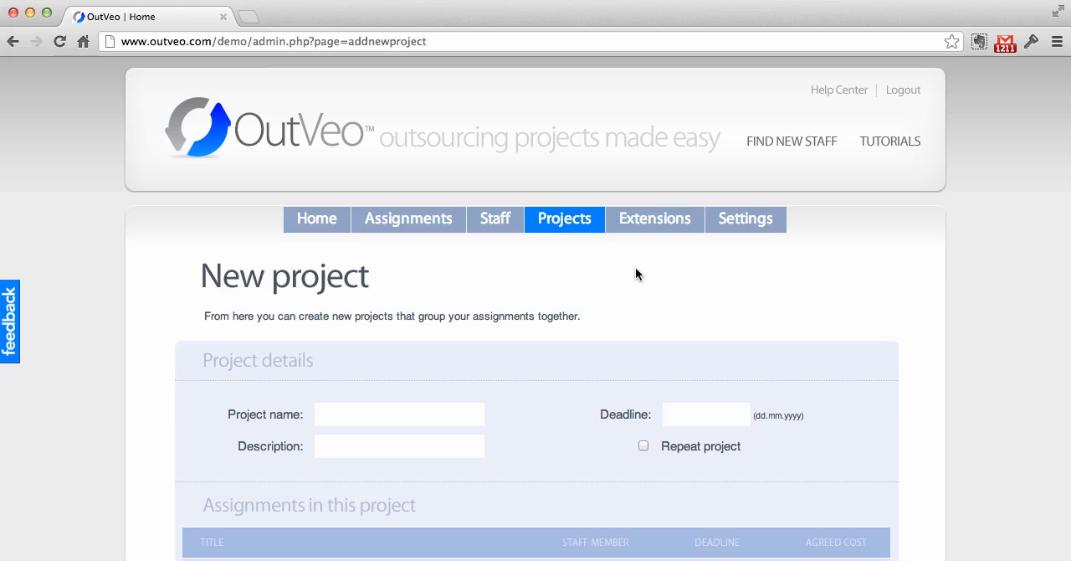
Step: Return to the live projects list and locate the OutVeo backlinking project with its Q&A Marketing assignment
mouse_move(547, 231)
left_click(569, 224)
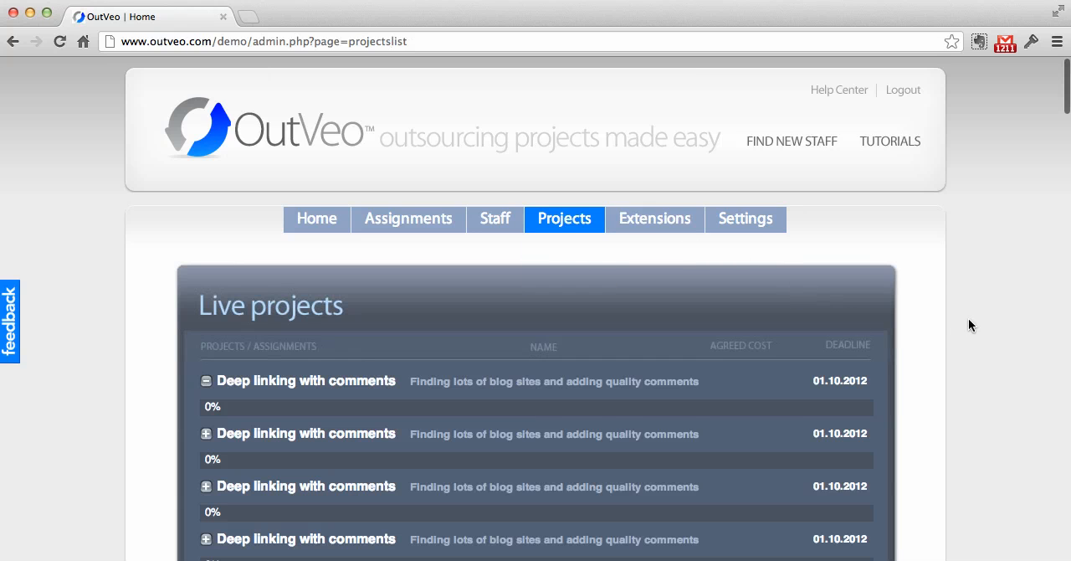
scroll(968, 322, "down", 3)
scroll(968, 321, "down", 10)
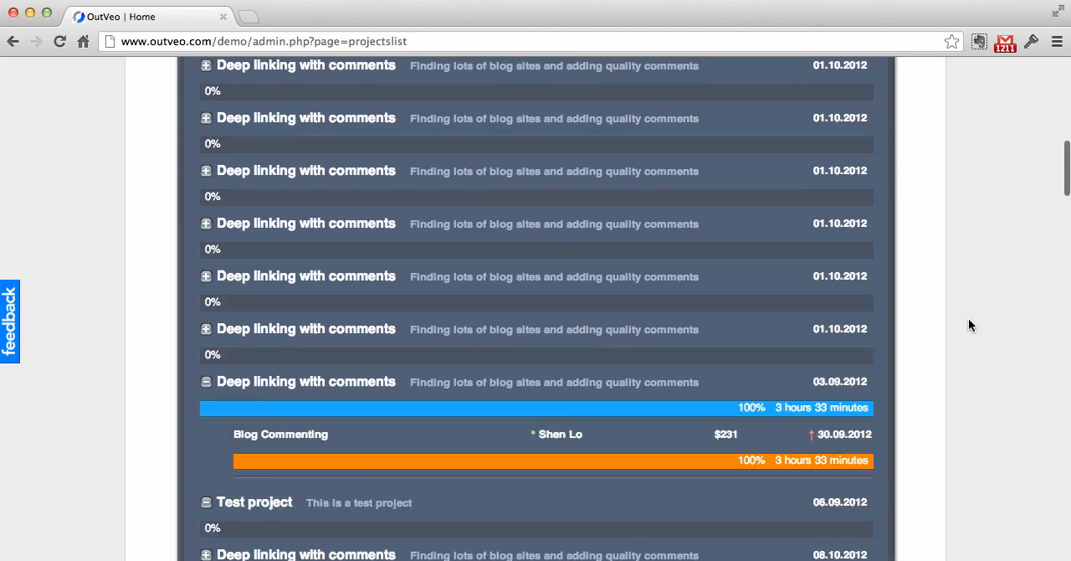
scroll(969, 322, "down", 12)
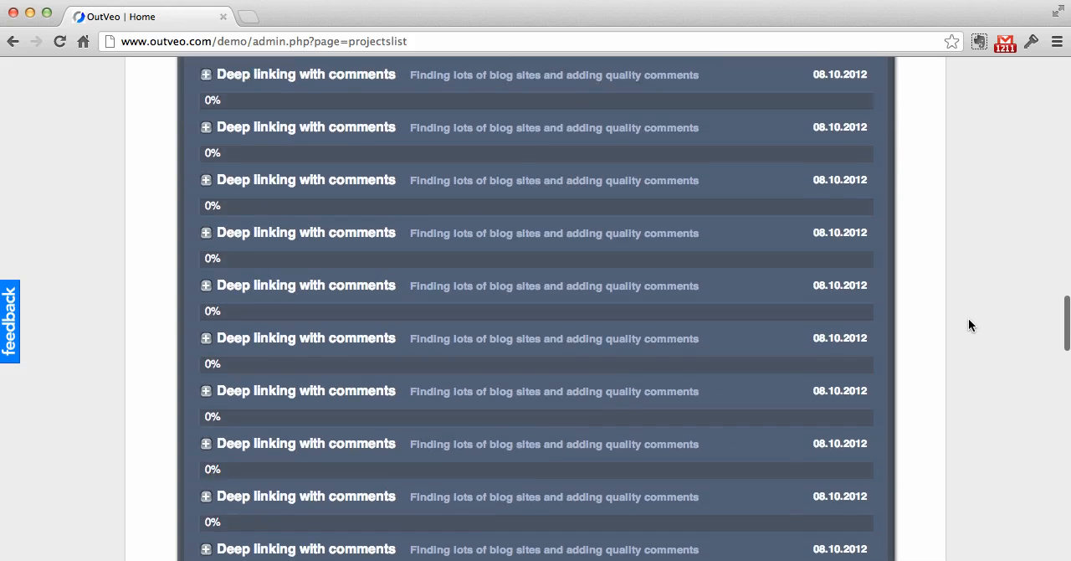
scroll(969, 325, "down", 10)
scroll(969, 325, "up", 3)
scroll(969, 324, "down", 4)
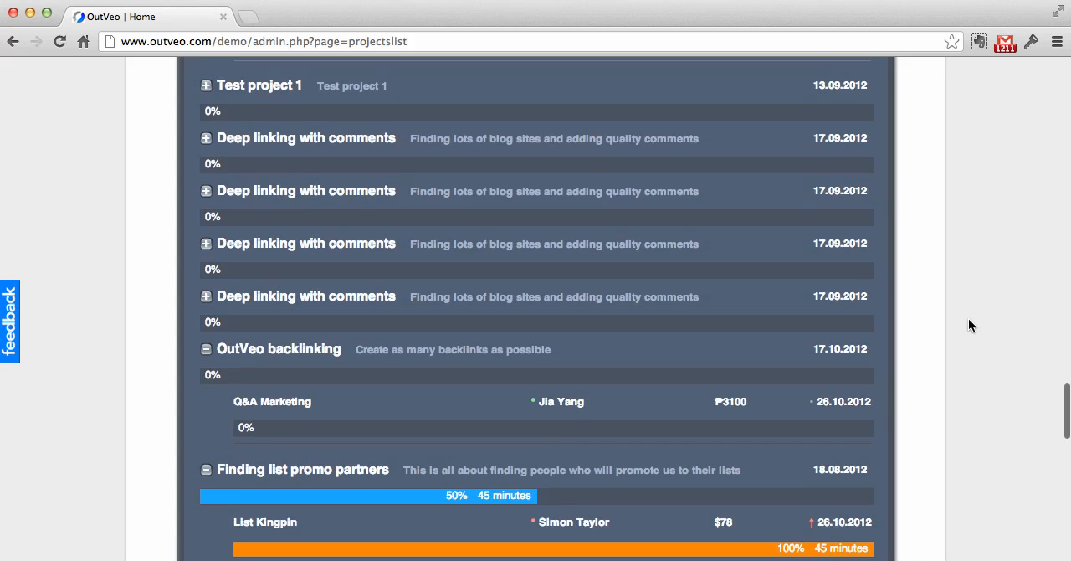
scroll(969, 325, "down", 2)
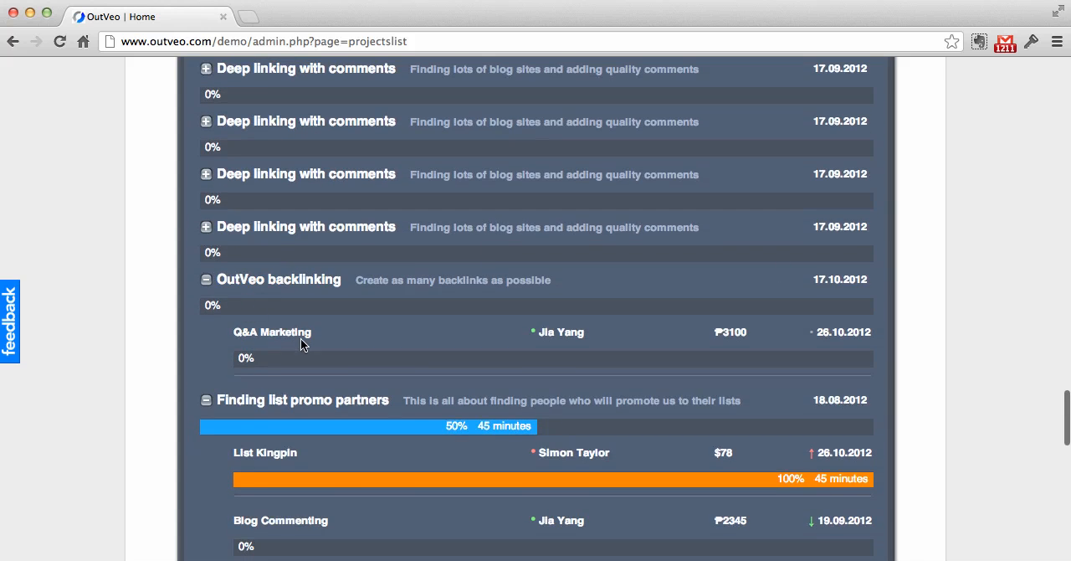